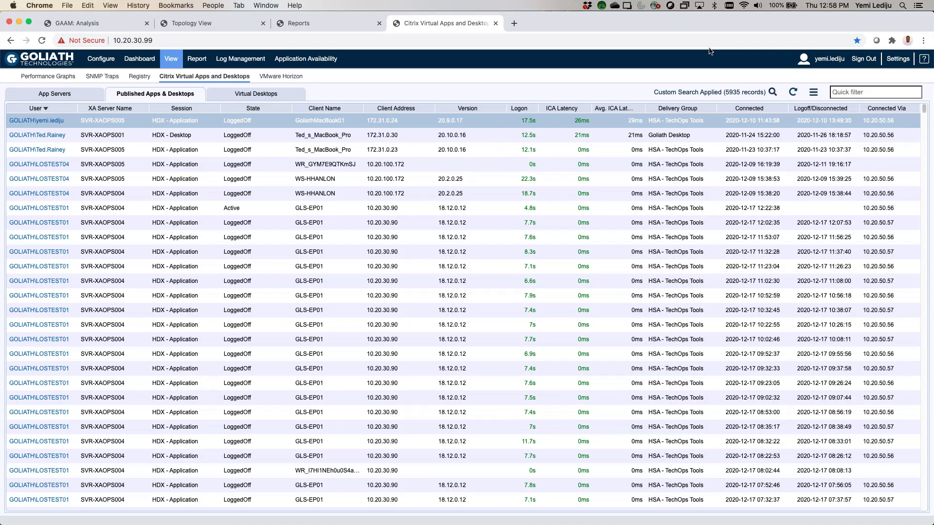
Check the session search options without changing them and open the details of the first session in the published apps list
click(772, 92)
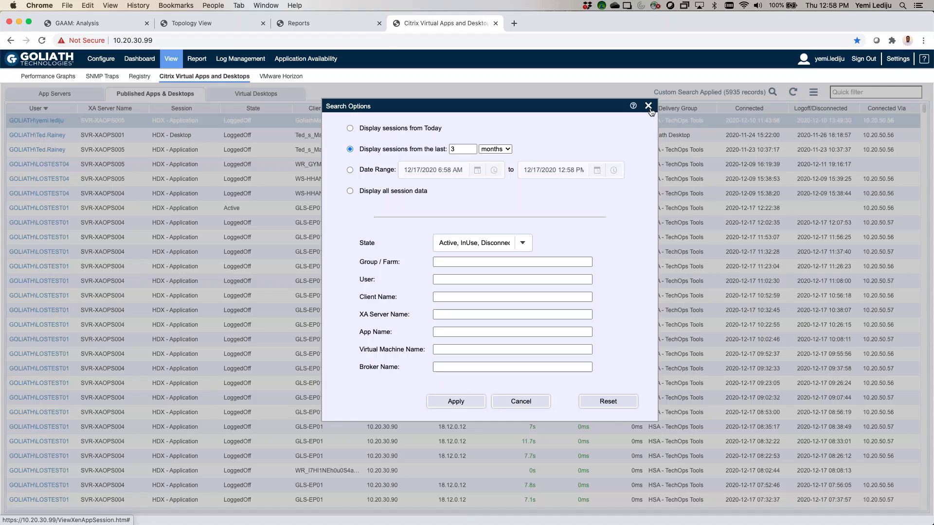
click(648, 106)
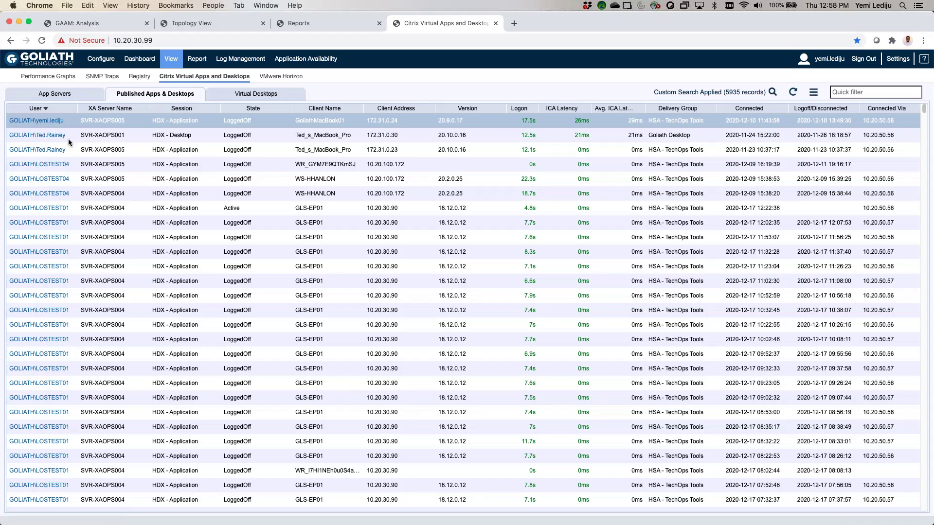
click(29, 120)
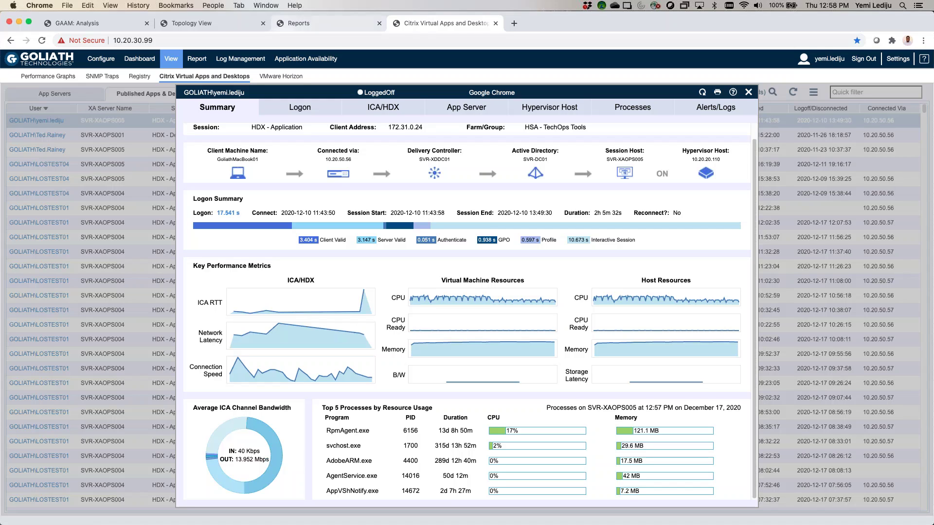
Review the session's logon, ICA/HDX, app server, hypervisor host and process details, plus its alerts and event logs
click(300, 108)
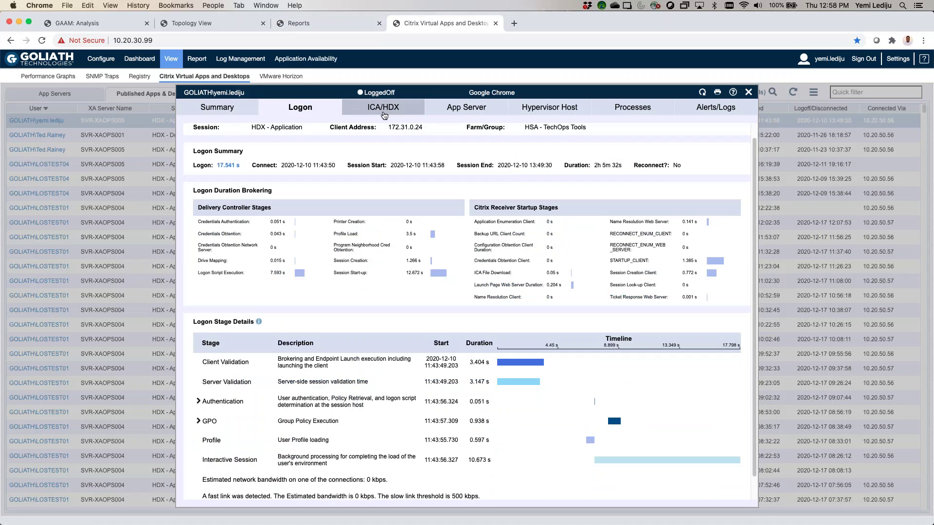
click(384, 108)
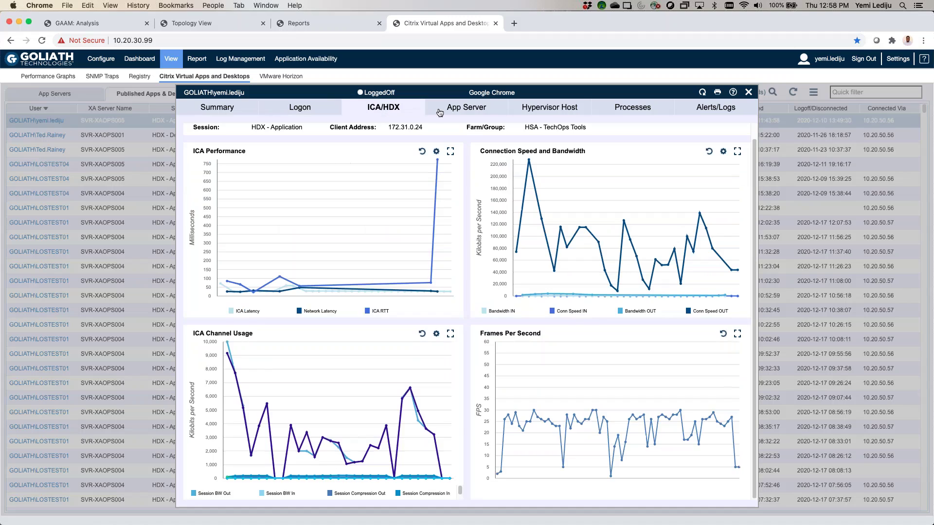
click(488, 111)
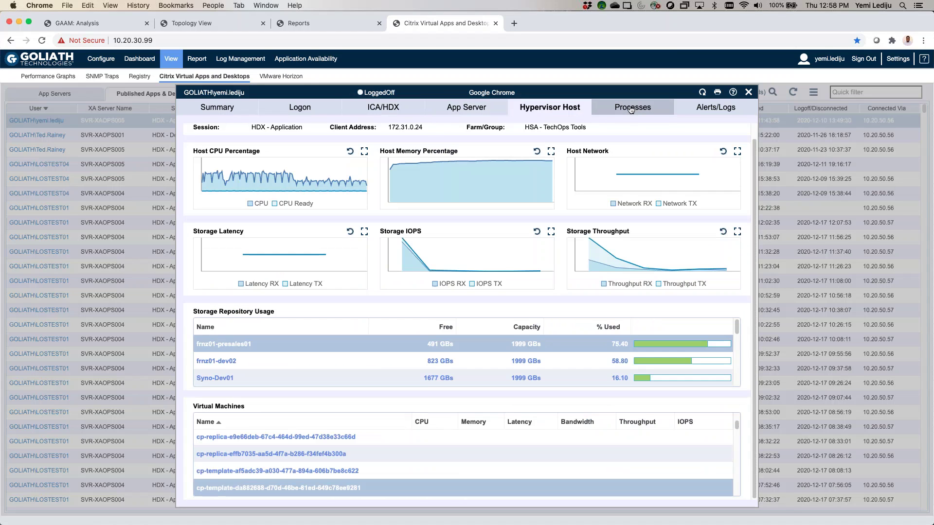
click(631, 109)
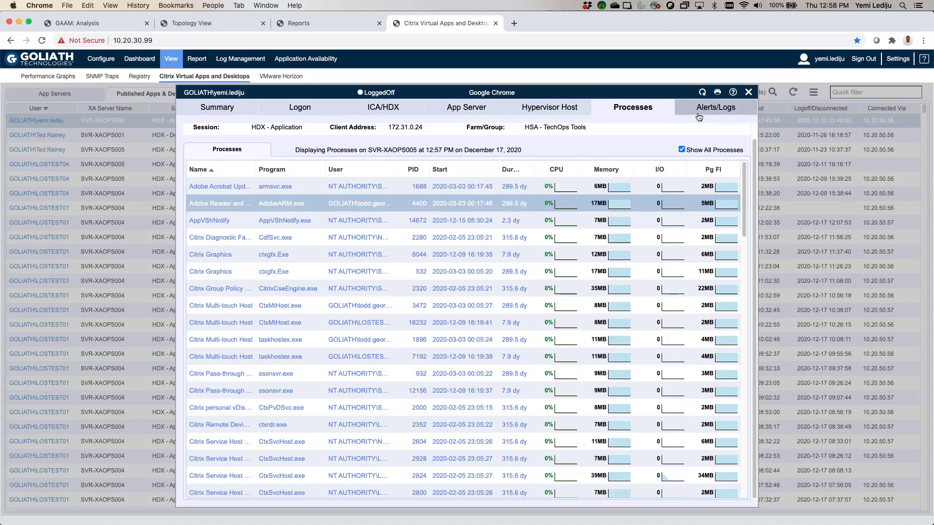
click(699, 112)
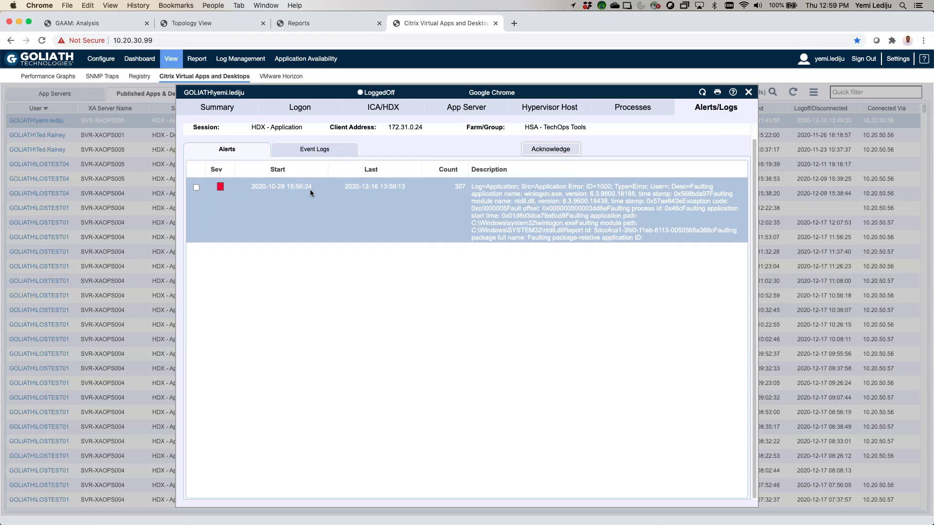
click(314, 151)
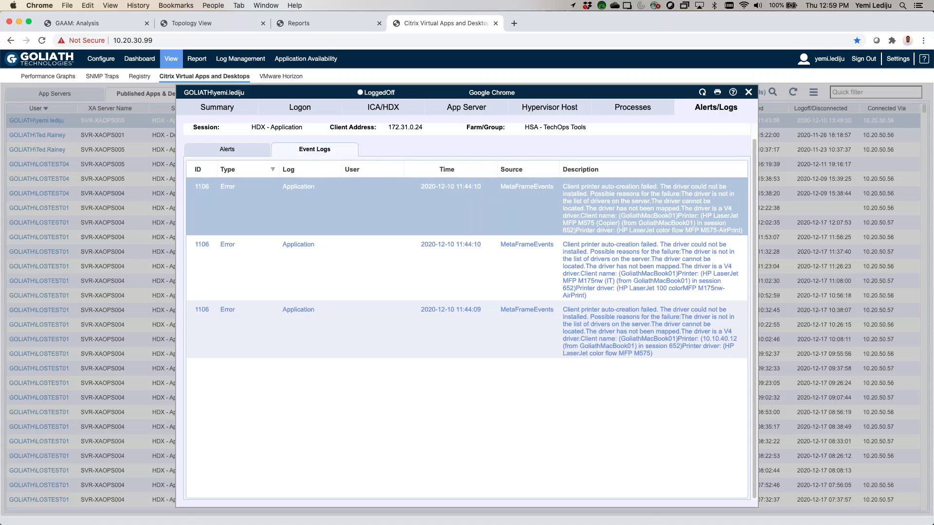
Return to the session summary and inspect the ICA RTT and connection speed graphs in the key performance metrics
click(228, 113)
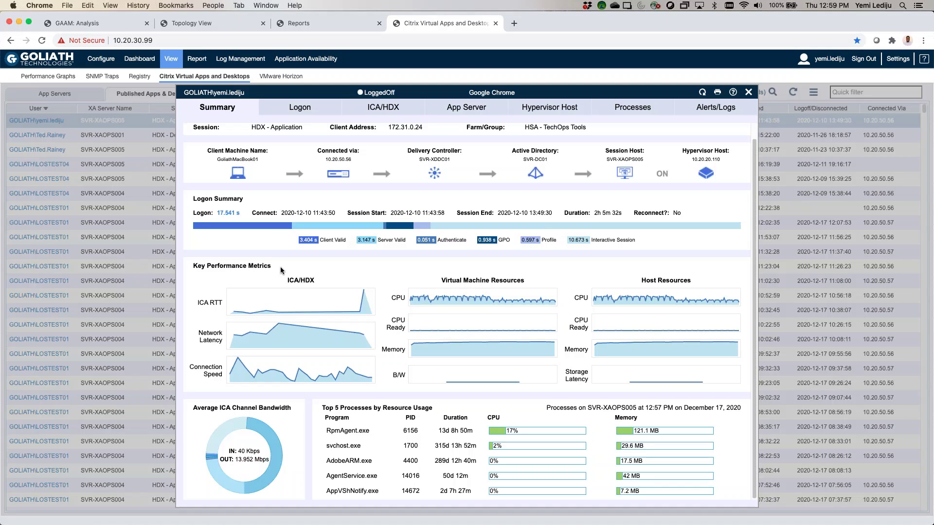
mouse_move(281, 310)
mouse_move(249, 369)
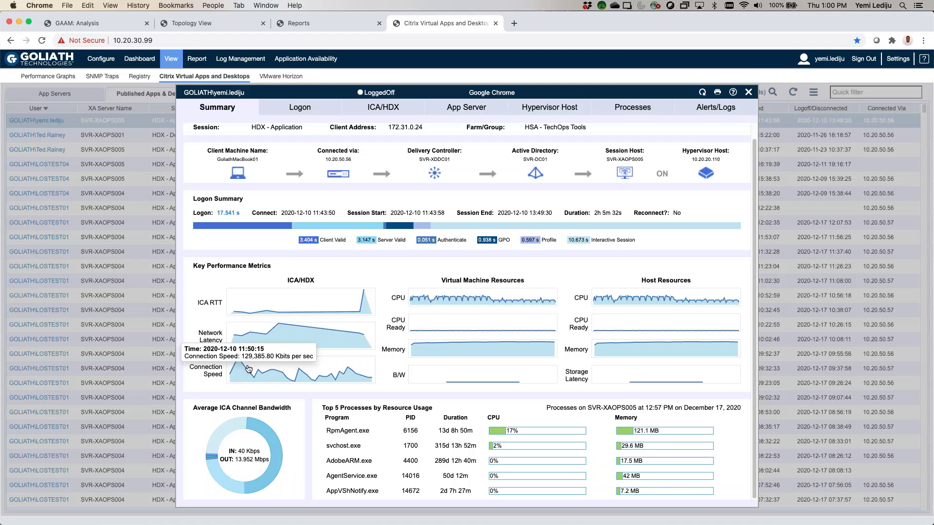
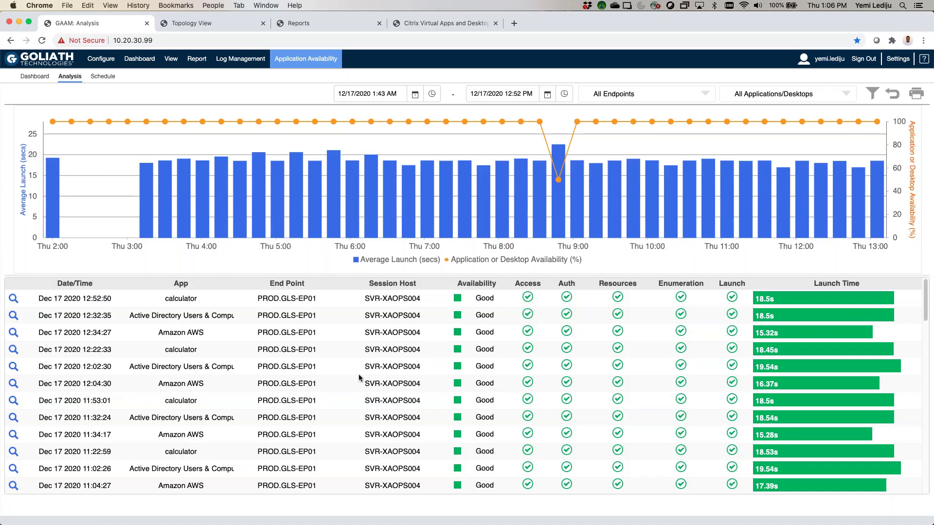
Open the availability analysis of the failed Active Directory Users & Computers launch from Dec 17 2020 08:32:18 and inspect its stage screenshots
scroll(359, 378, down, 2)
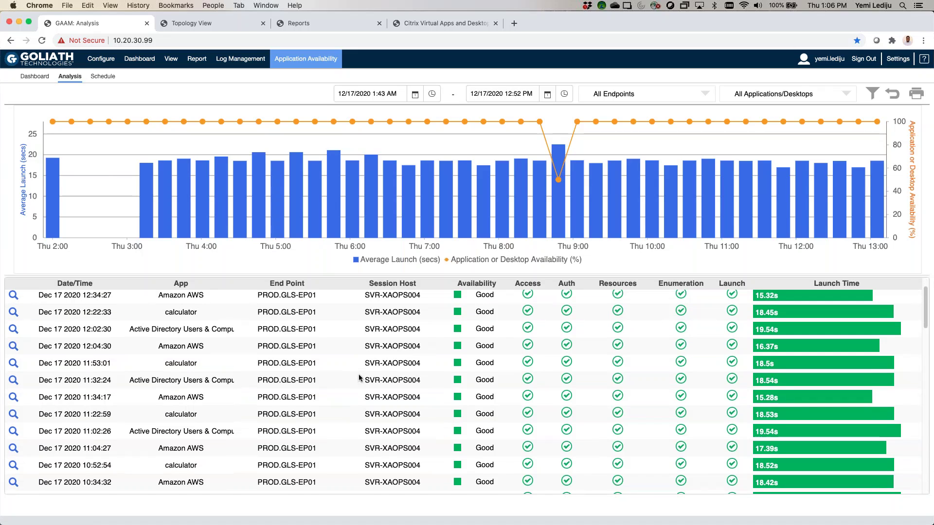
scroll(267, 355, down, 2)
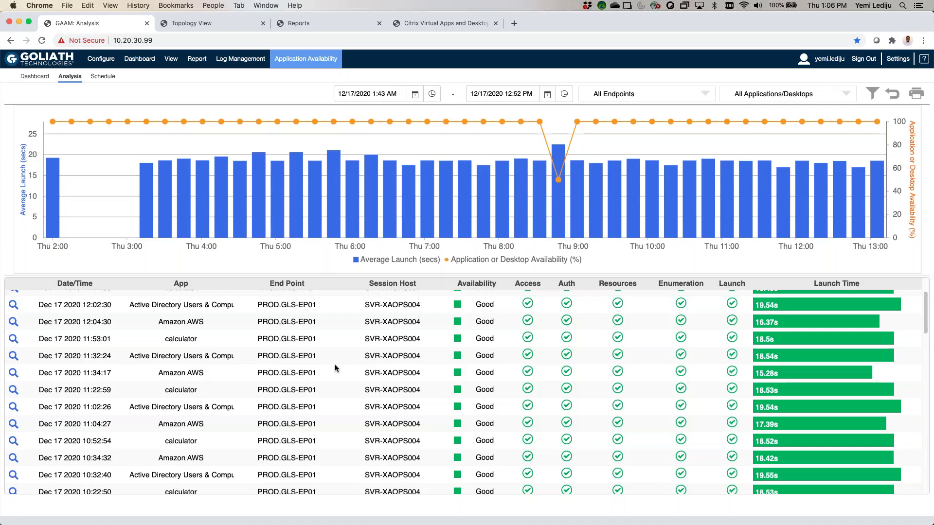
scroll(334, 368, down, 3)
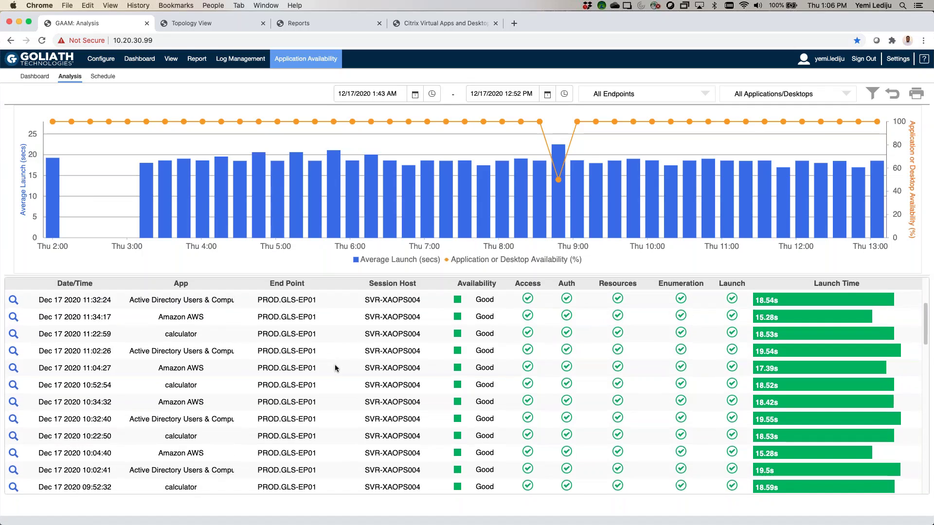
scroll(334, 368, down, 4)
scroll(335, 369, down, 4)
scroll(335, 368, down, 5)
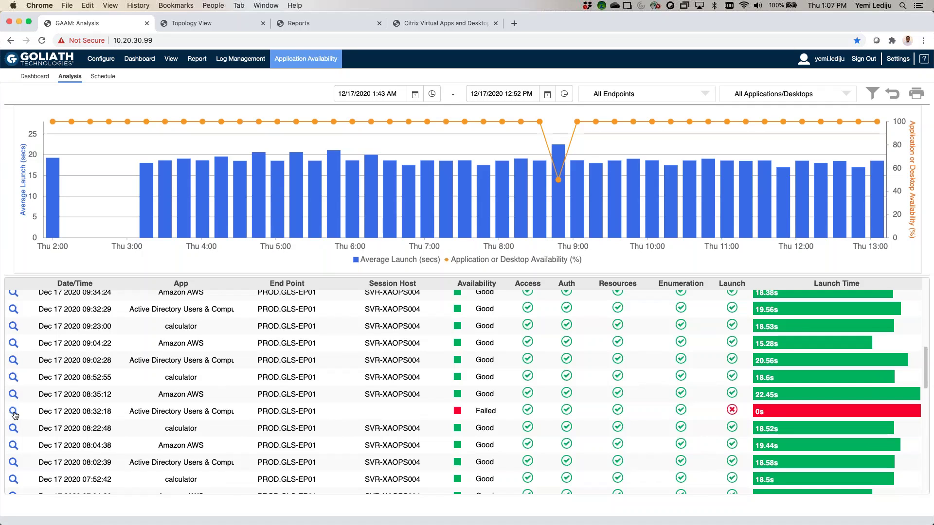
click(13, 412)
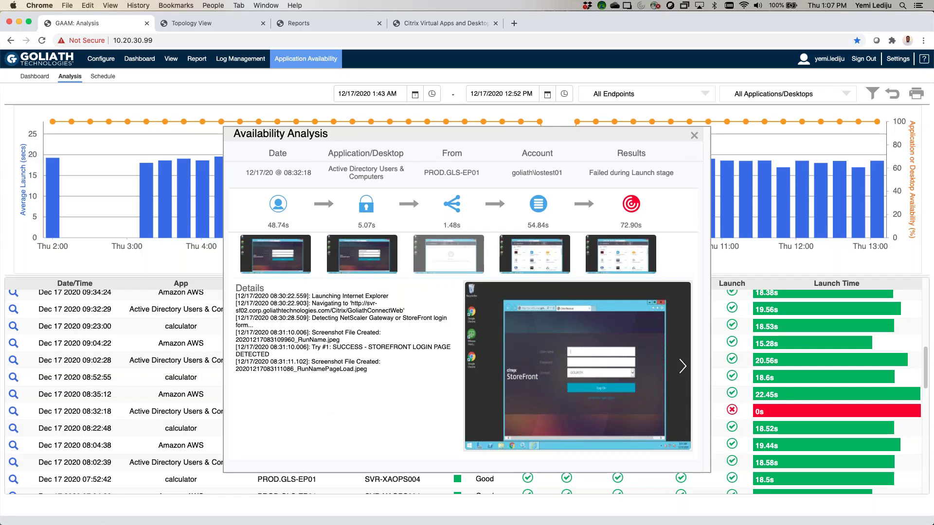
click(455, 257)
click(521, 260)
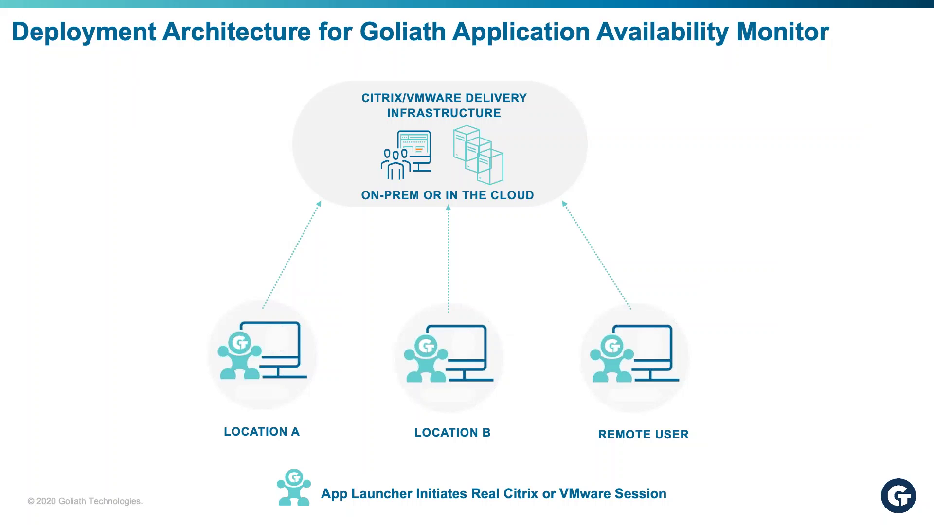
key(Right)
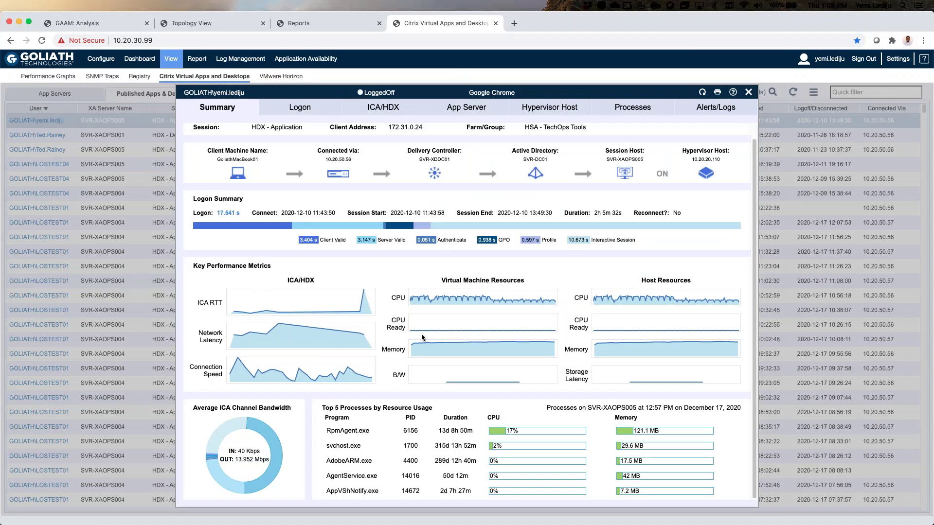
Show the session's logon details and expand the Authentication stage to examine its account and domain controller information
click(299, 107)
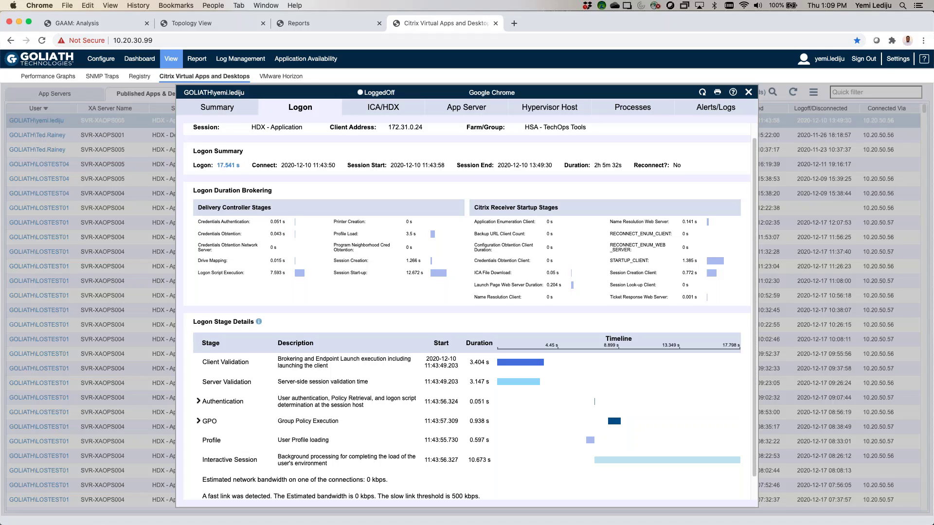
scroll(410, 339, down, 1)
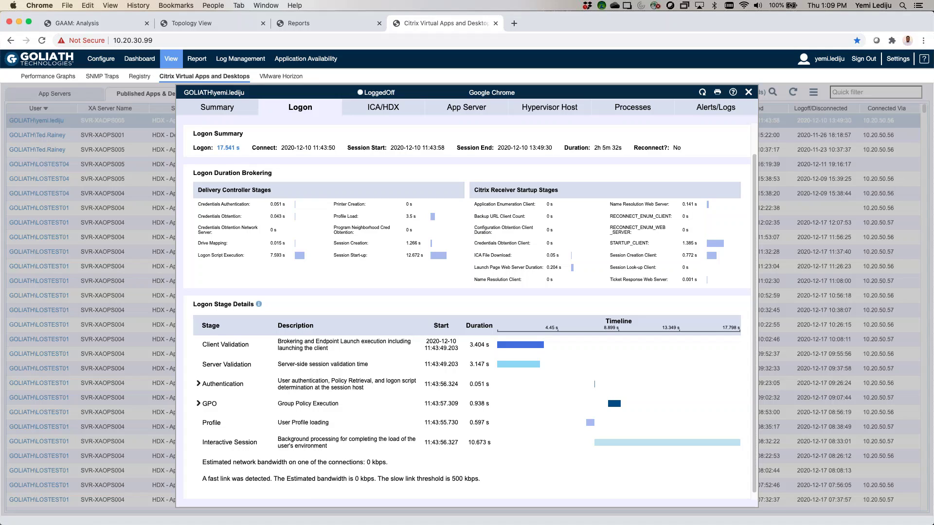
click(198, 384)
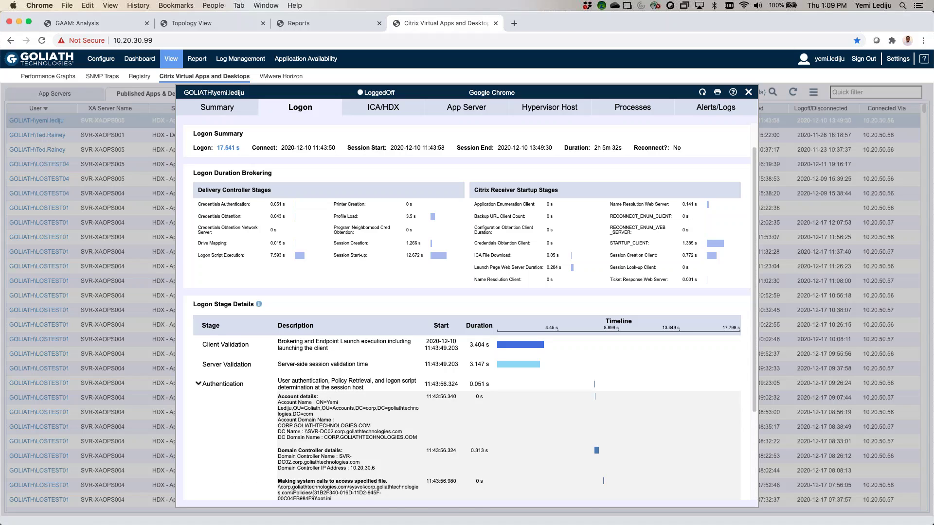
scroll(470, 311, down, 1)
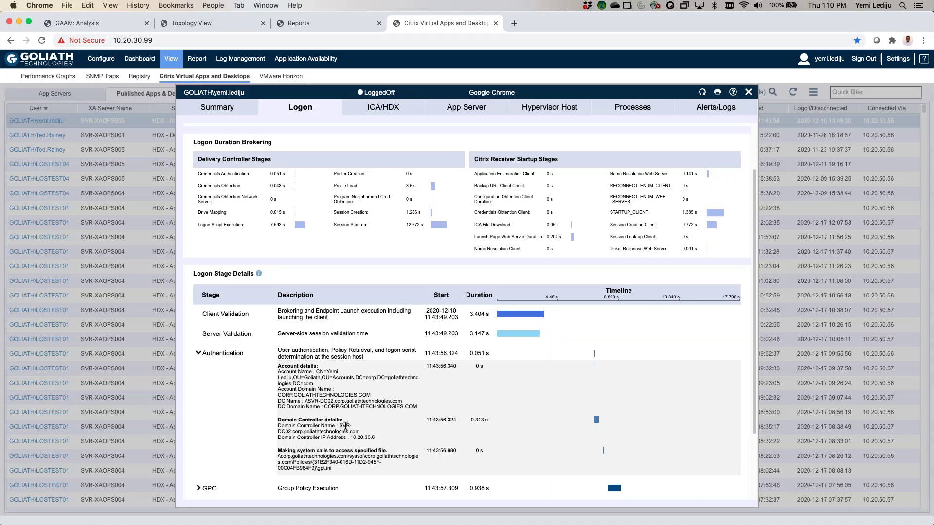
Expand the GPO stage in the logon stage details and read through its Group Policy processing entries
click(199, 489)
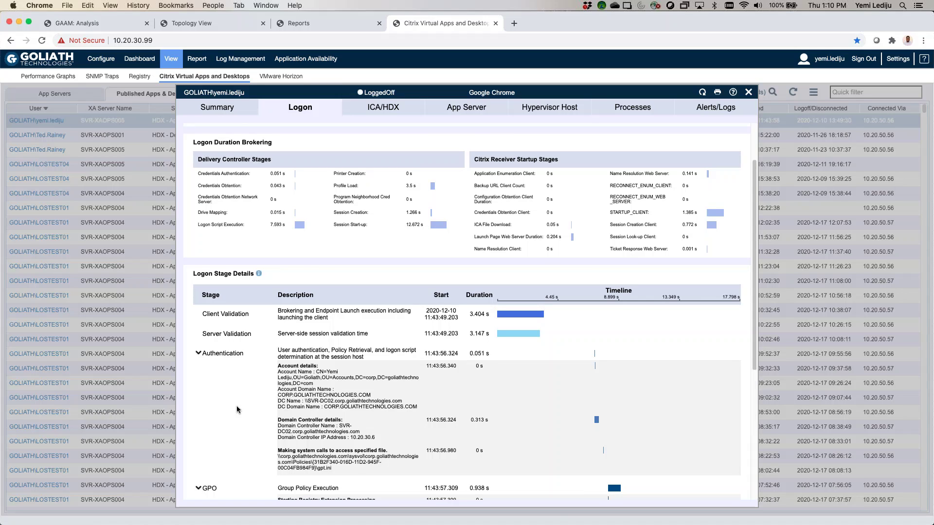
scroll(237, 408, down, 2)
scroll(237, 409, down, 3)
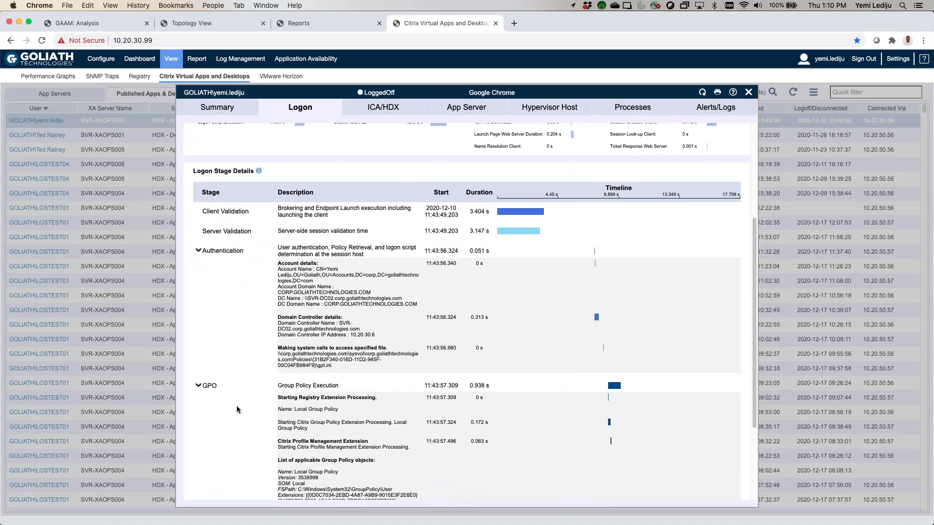
scroll(236, 409, down, 3)
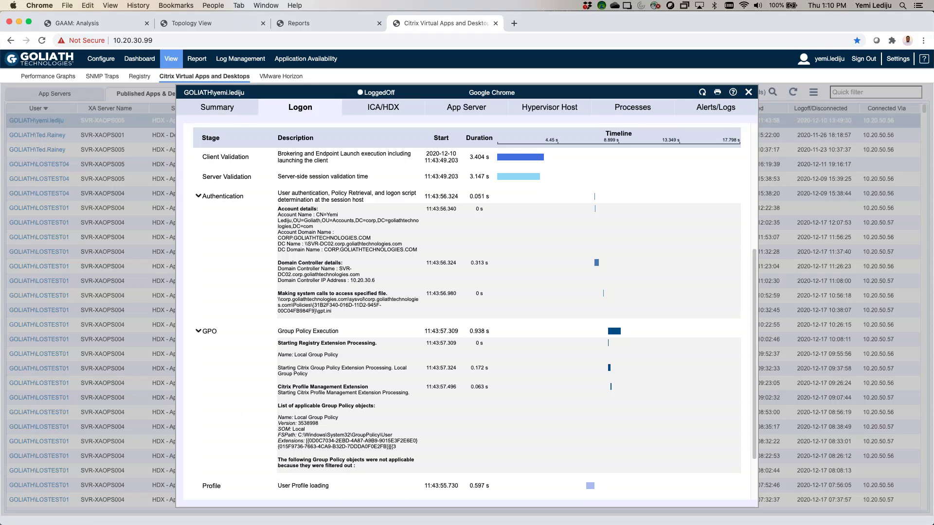
key(ctrl+Left)
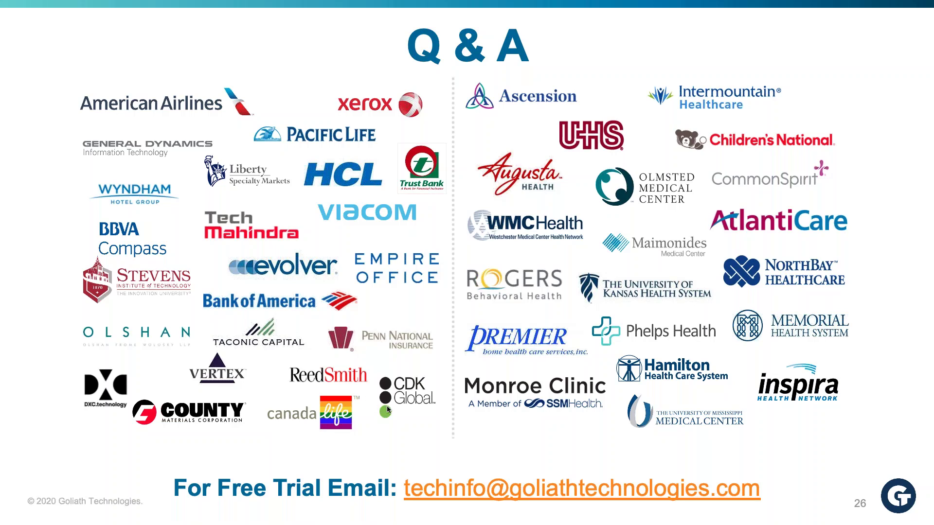
click(518, 334)
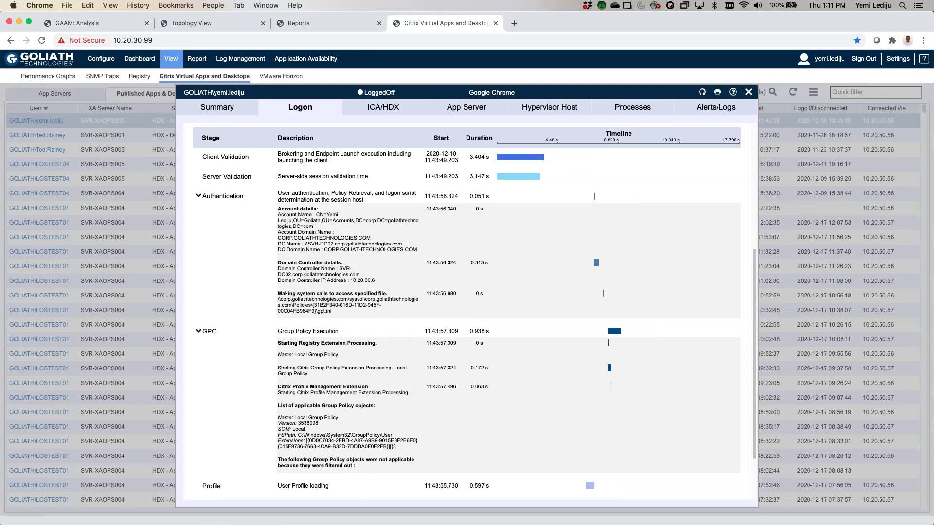
Bring up the already open Topology View of the Goliath Connect infrastructure
key(super+2)
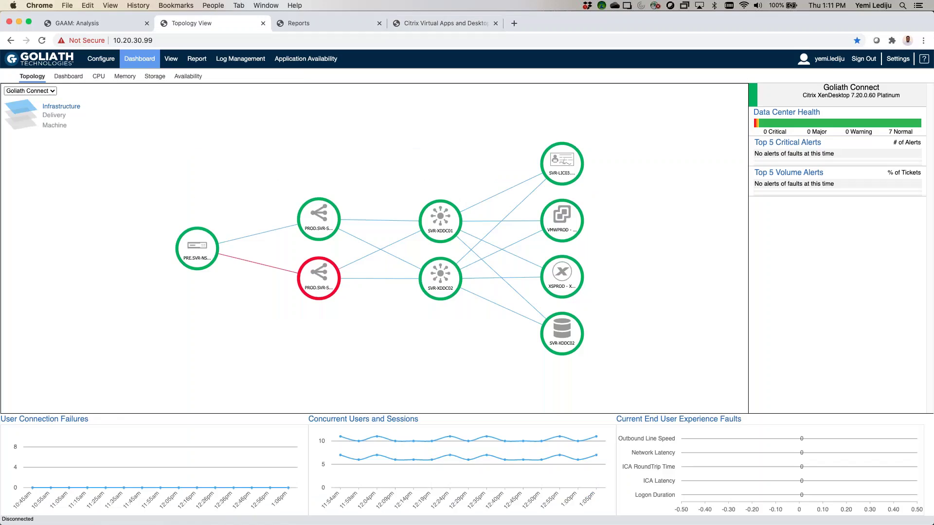